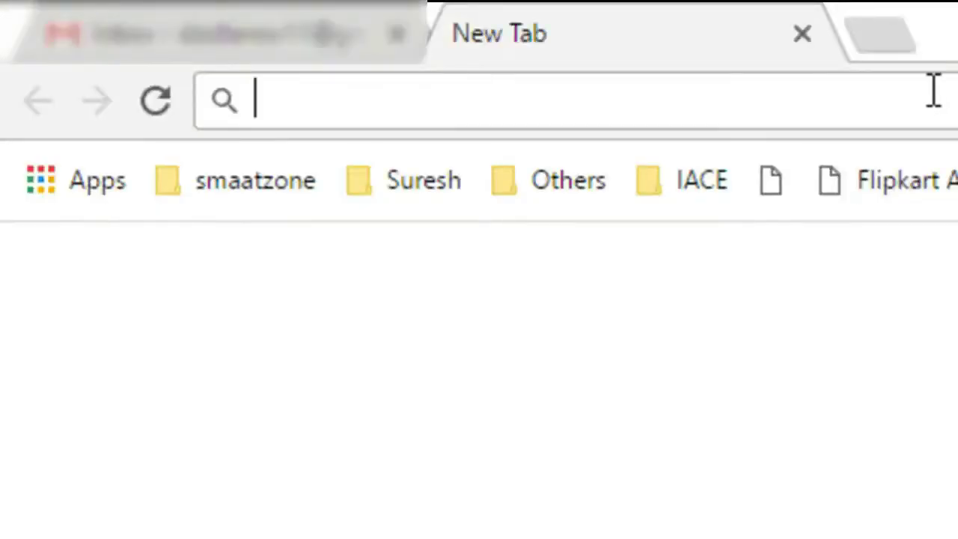
Step: Leave the Chrome new tab and bring up 00000.jpg in Photoshop
type("you")
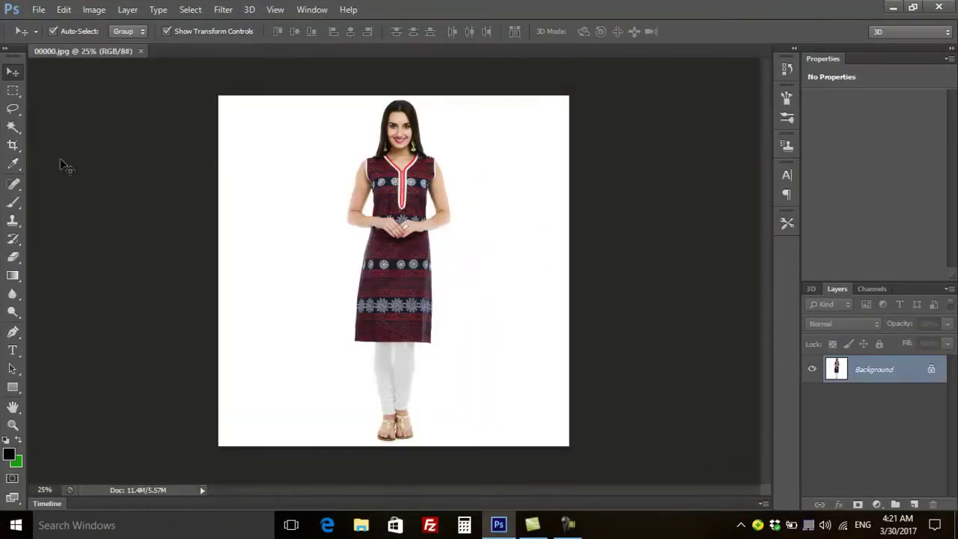
Step: Crop the photo to a 1.5 × 2 in passport size
left_click(13, 145)
left_click(79, 32)
left_click(105, 63)
left_click(254, 31)
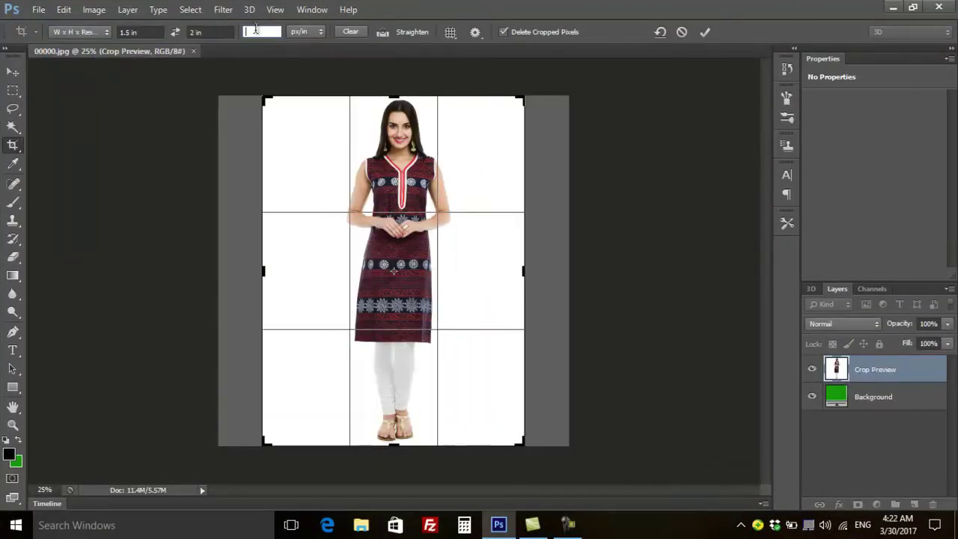
type("200")
key("Return")
key("v")
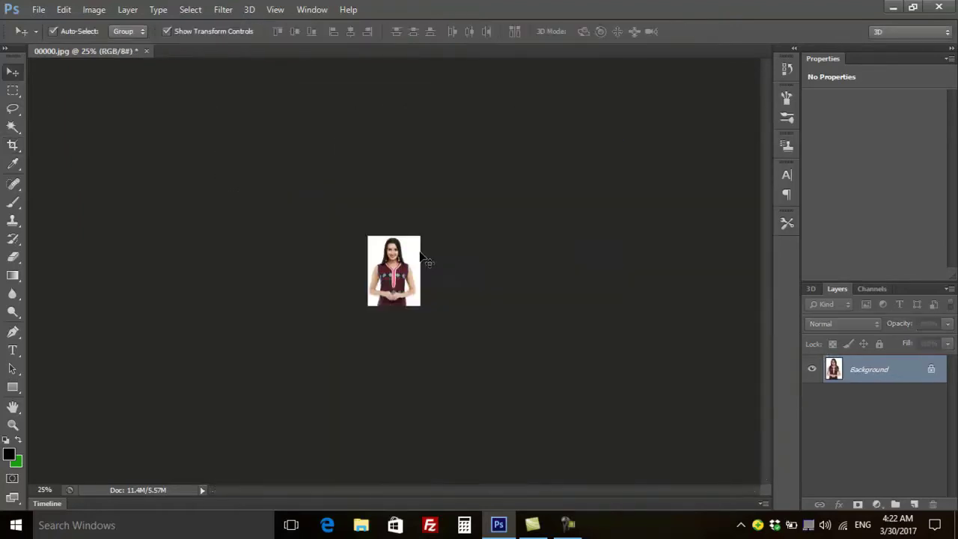
key("ctrl+1")
Step: Unlock the background, add a black 6 px inside border, and shrink the photo slightly
left_click(930, 371)
left_click(63, 9)
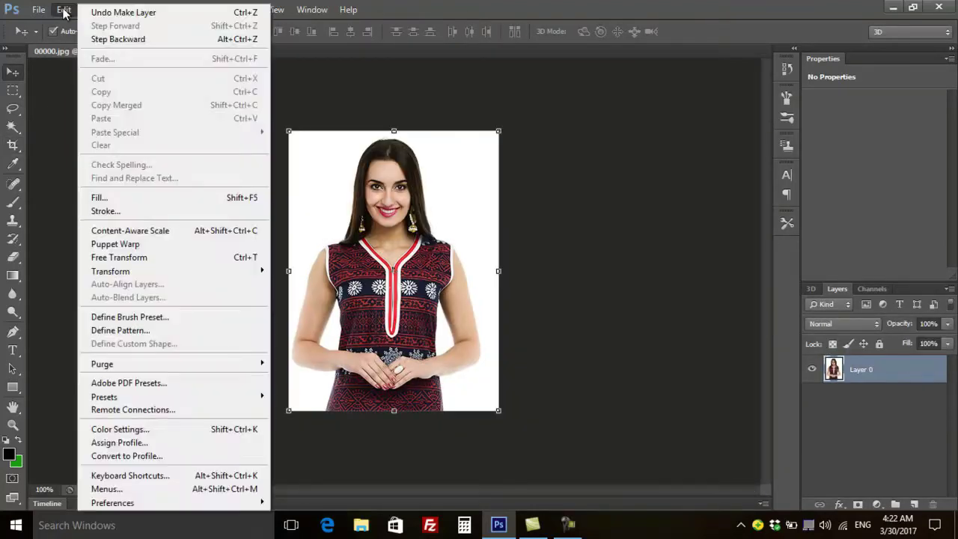
left_click(105, 211)
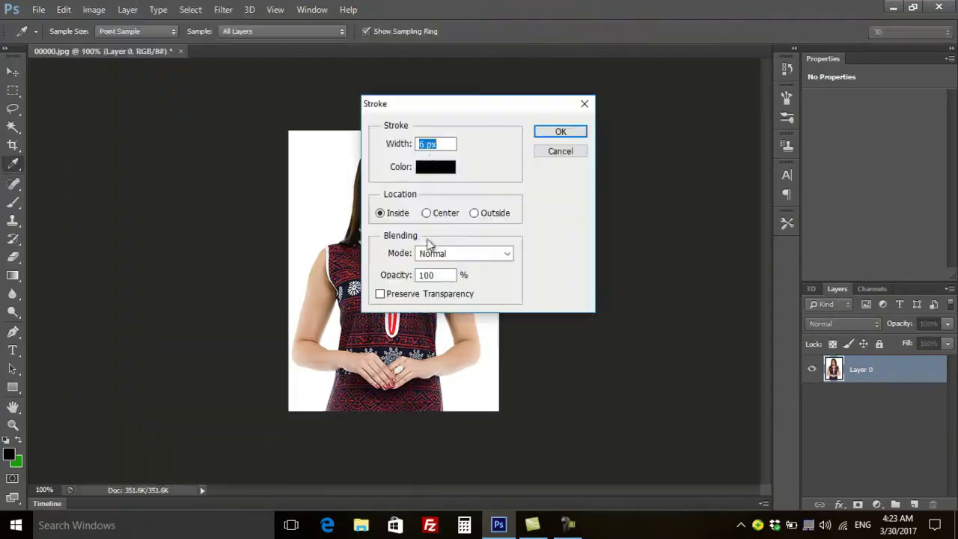
left_click(561, 131)
left_click_drag(498, 131, 491, 138)
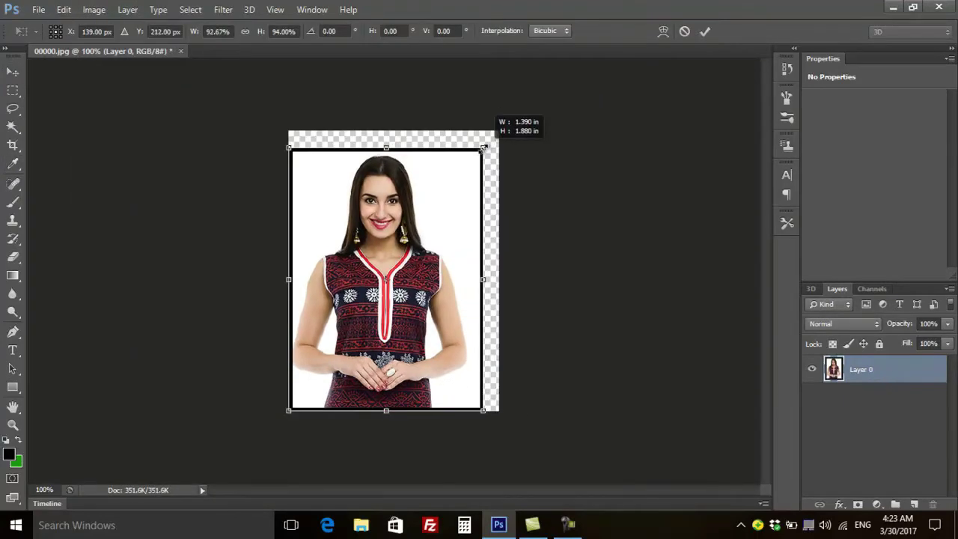
key("Return")
Step: Define the bordered photo as a pattern named 'passport'
left_click(63, 9)
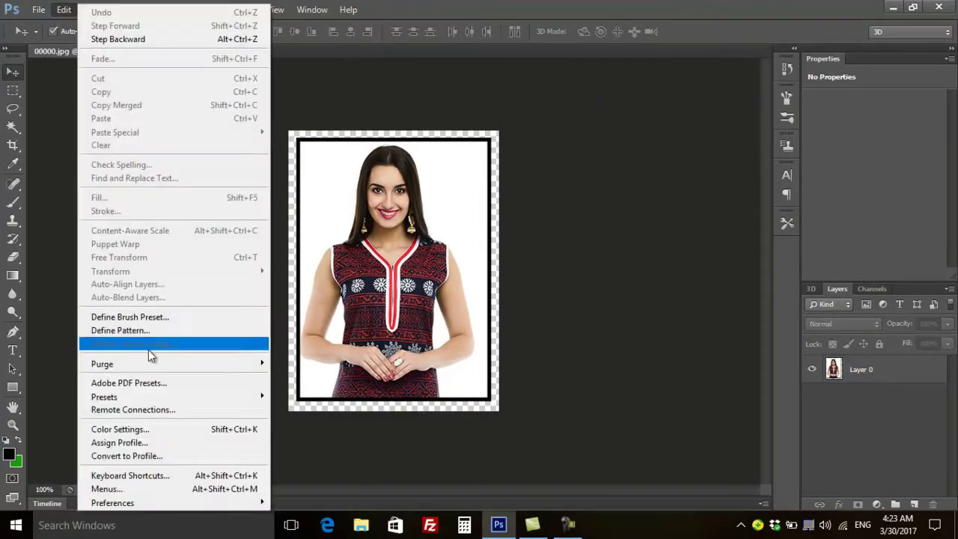
left_click(149, 346)
type("passport")
left_click(621, 180)
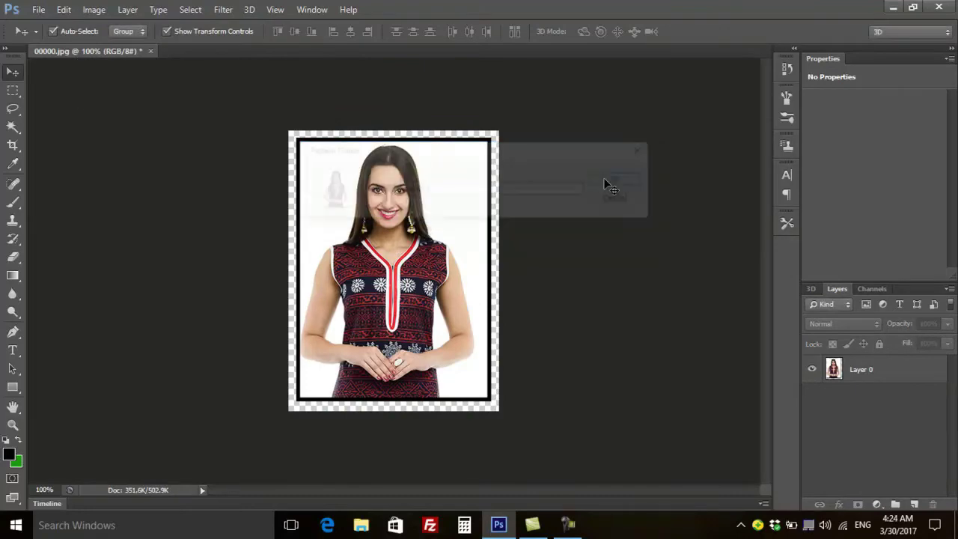
Step: Create a new blank sheet and fill it with the passport pattern
key("ctrl+n")
left_click(618, 122)
left_click(64, 9)
left_click(90, 186)
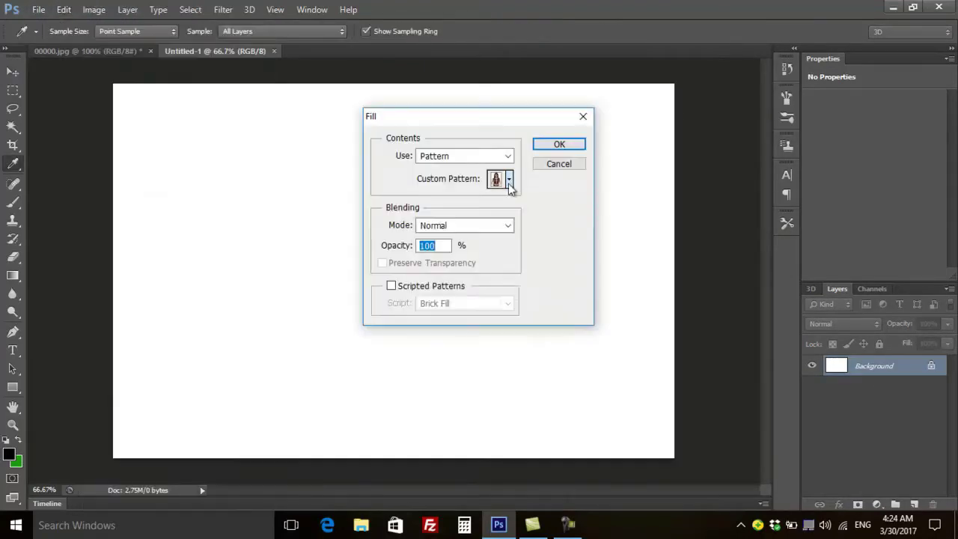
left_click(507, 182)
double_click(457, 240)
left_click(558, 143)
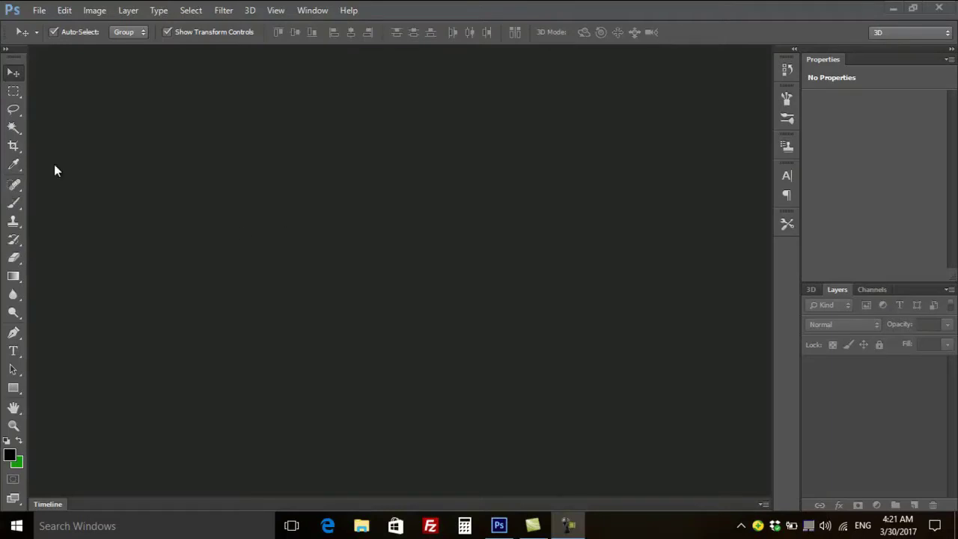
Step: Reopen the portrait photo 00000.jpg from the Desktop
left_click(38, 10)
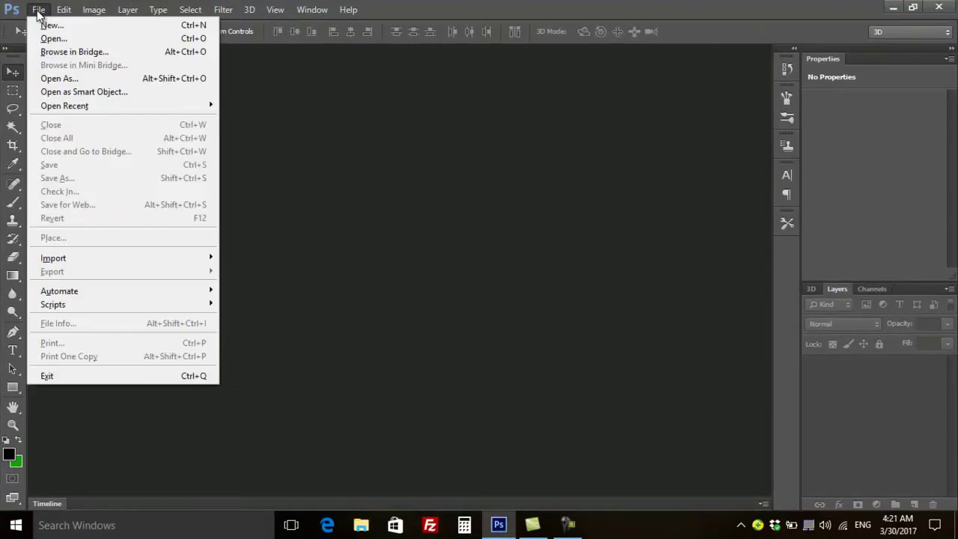
left_click(53, 38)
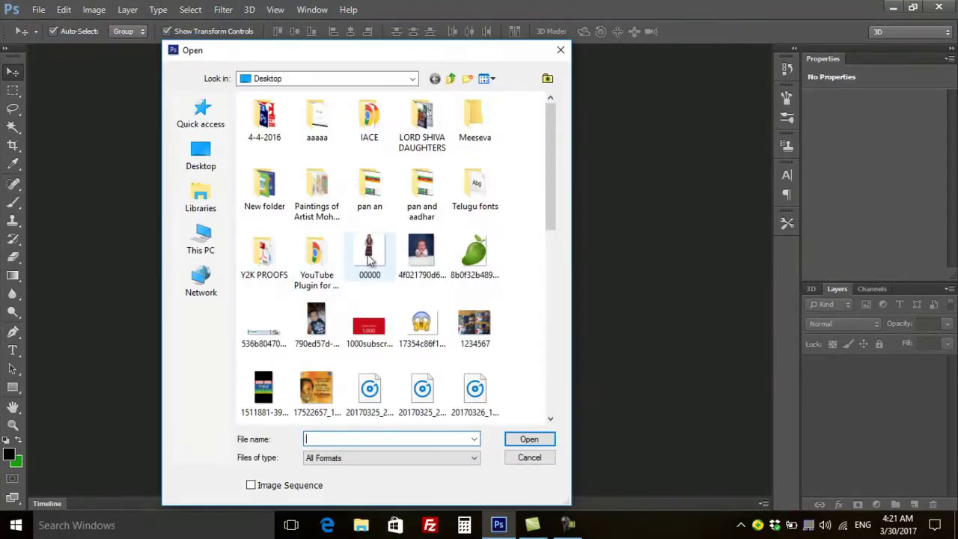
left_click(369, 259)
left_click(525, 439)
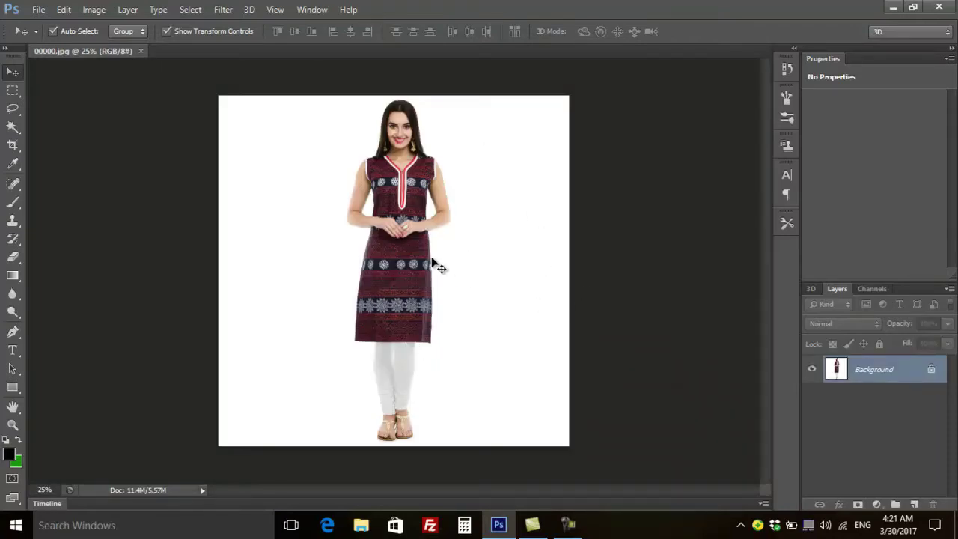
Step: Set a W x H x Resolution crop of 1.5 in × 2 in at 200 px/in
left_click(15, 147)
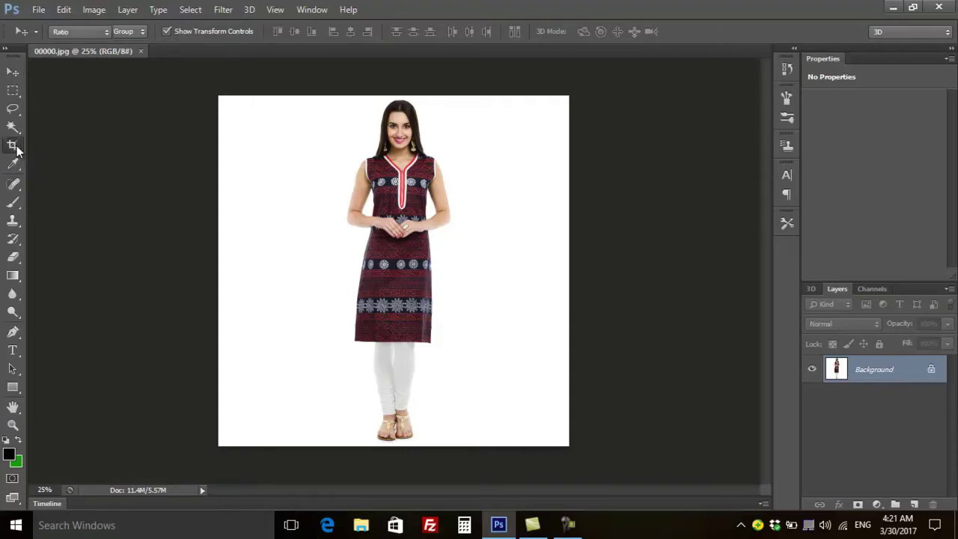
left_click(63, 32)
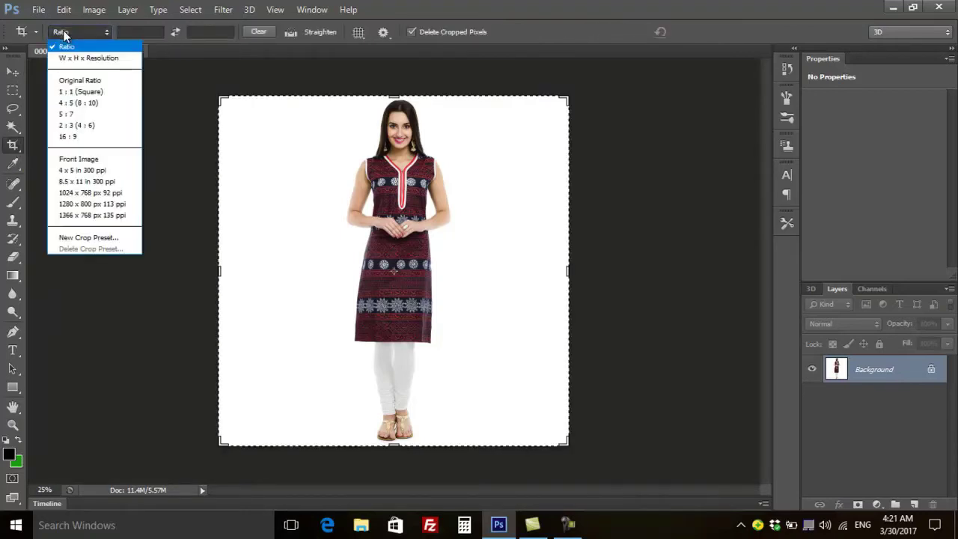
left_click(106, 58)
left_click(128, 33)
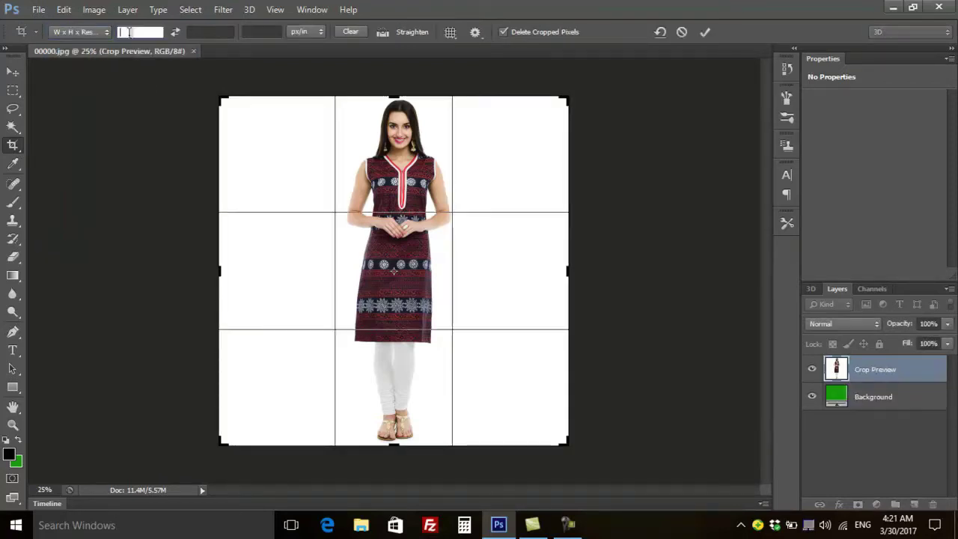
type("1.5")
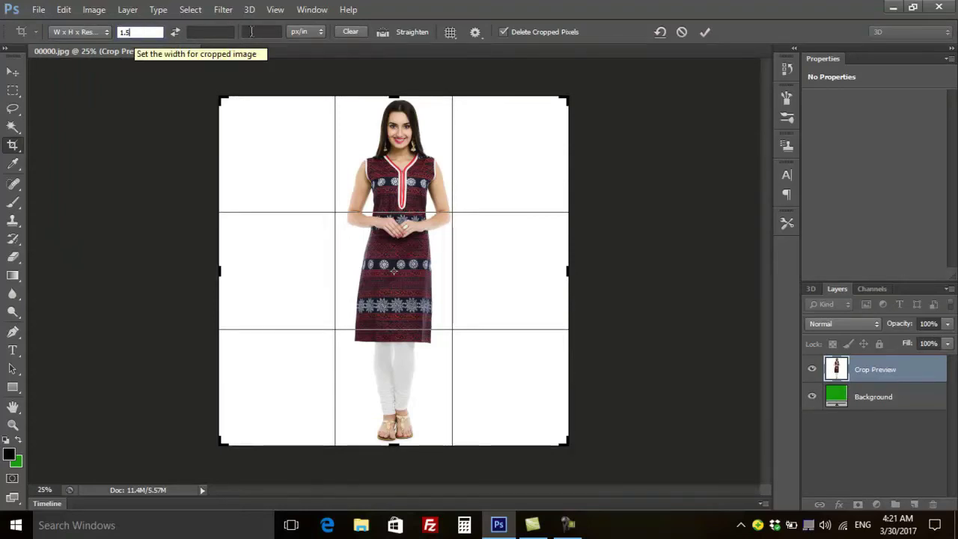
left_click(214, 32)
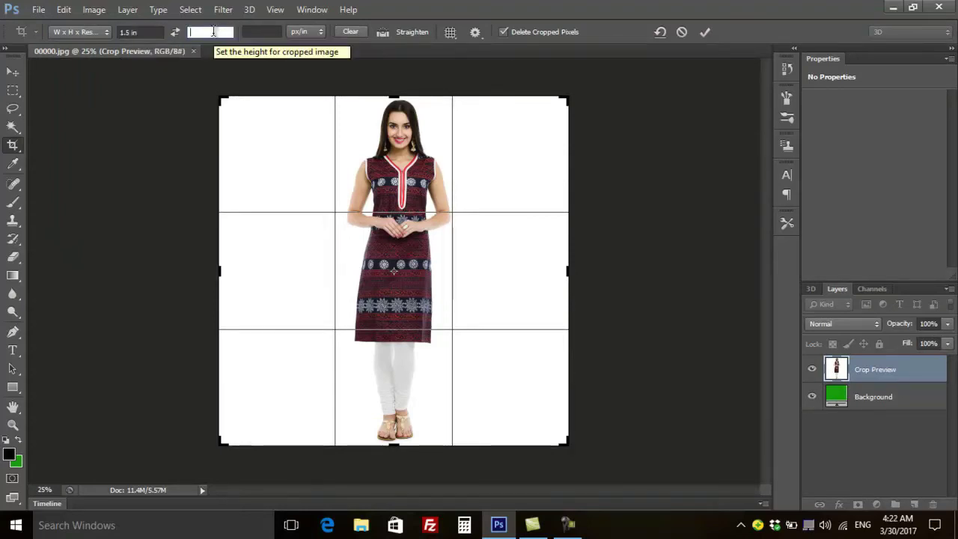
type("2")
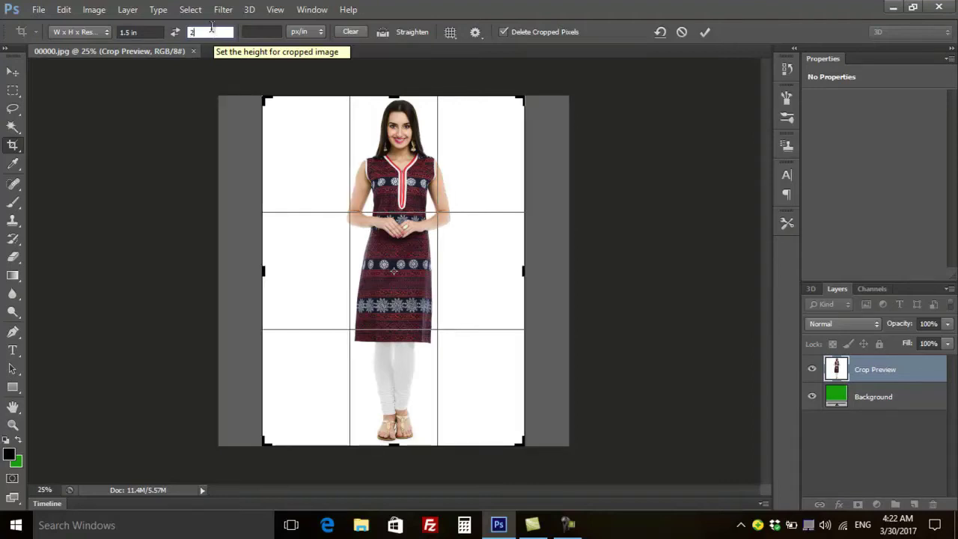
left_click(259, 30)
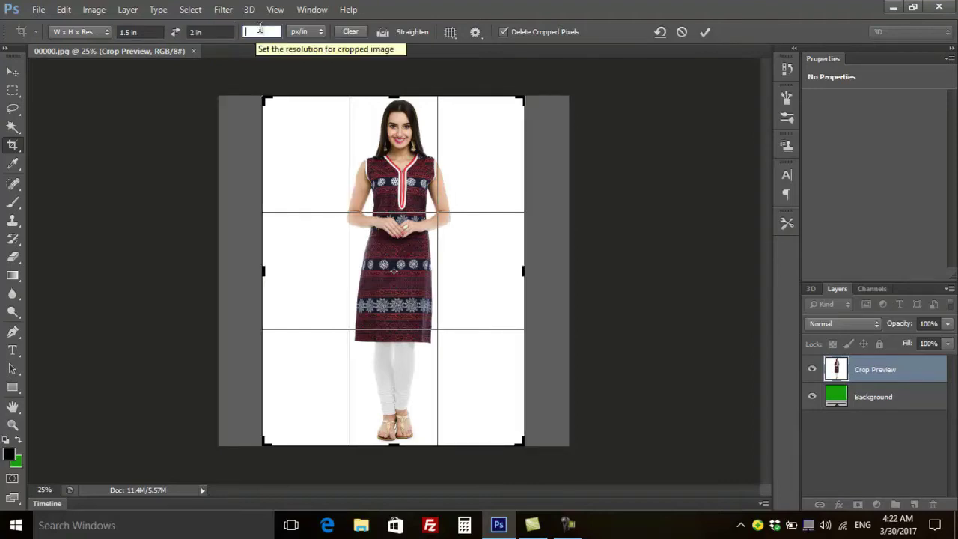
type("200")
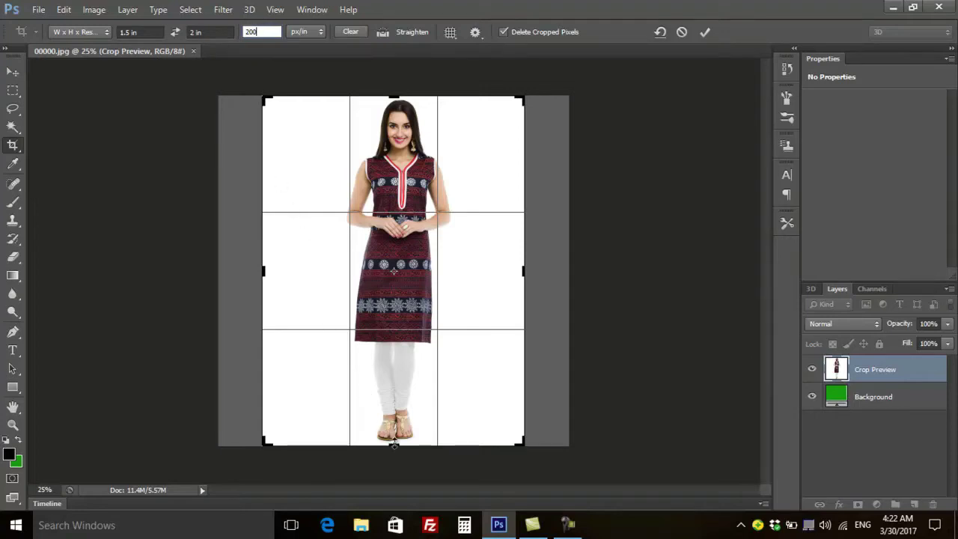
Step: Frame her head and torso in the crop box and apply the crop
left_click_drag(394, 444, 402, 377)
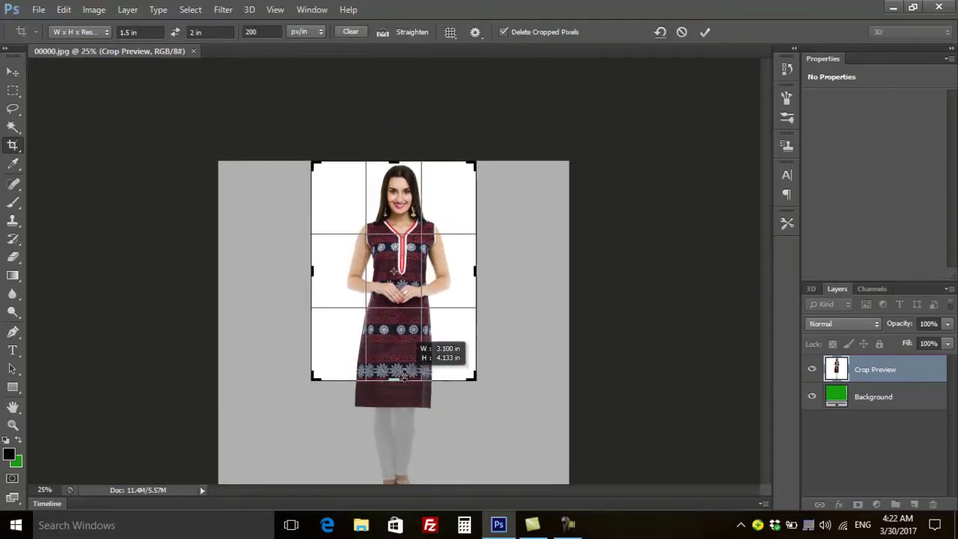
left_click_drag(402, 377, 395, 349)
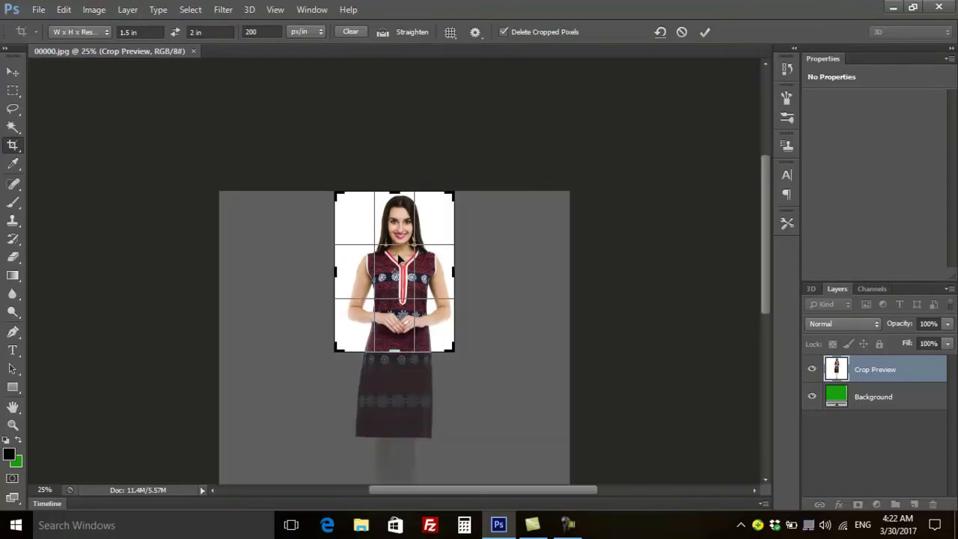
mouse_move(399, 258)
left_mouse_down()
mouse_move(389, 258)
mouse_move(397, 343)
mouse_move(430, 302)
left_mouse_up()
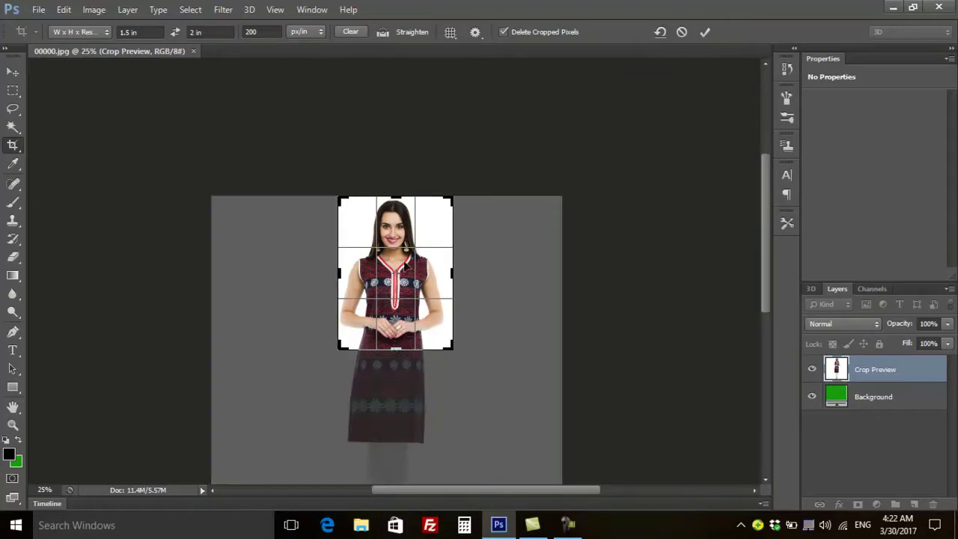
left_click(12, 71)
left_click(413, 208)
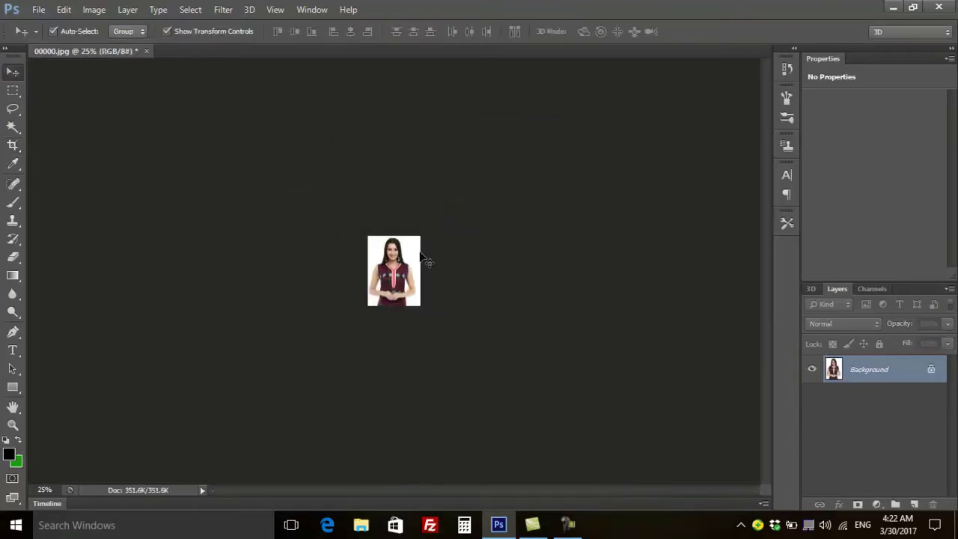
key("ctrl+plus")
key("ctrl+plus")
key("ctrl+plus")
key("ctrl+plus")
key("ctrl+plus")
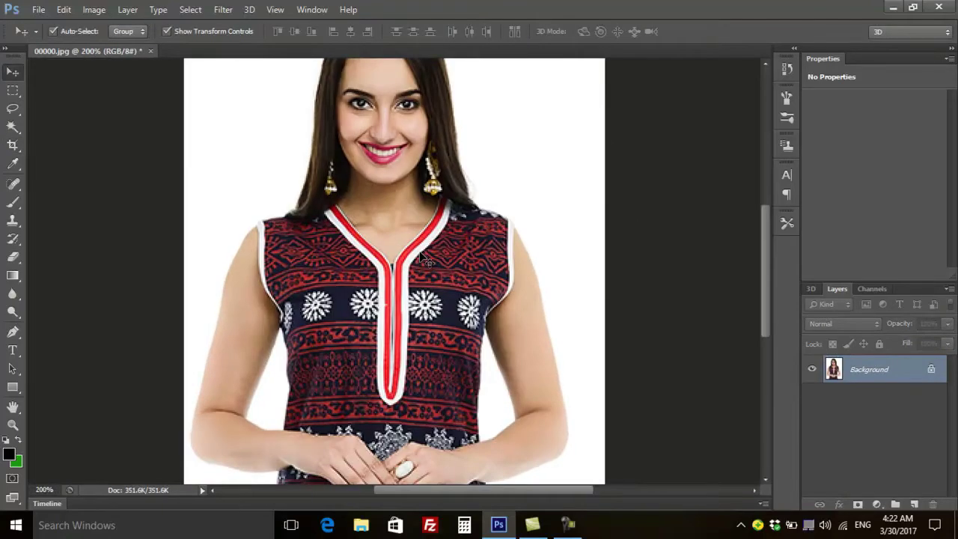
key("ctrl+minus")
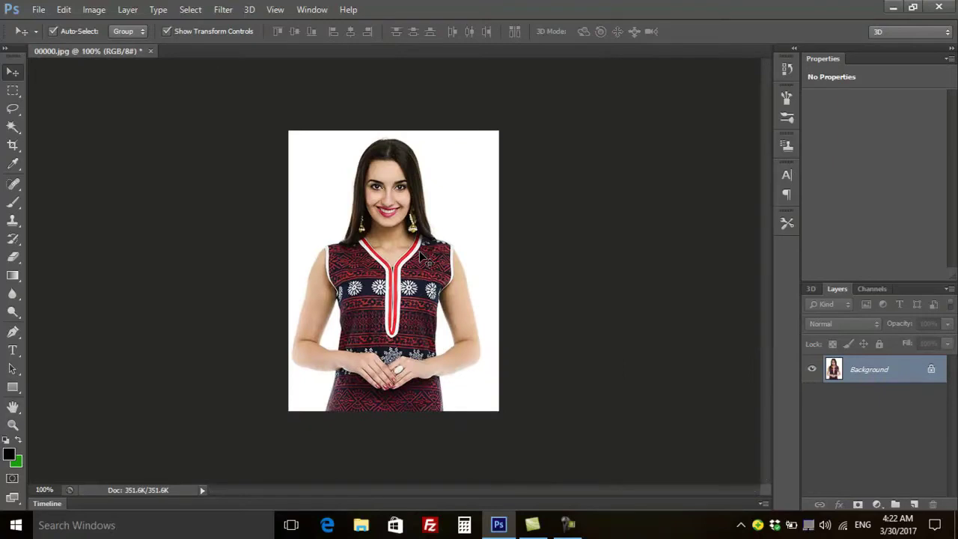
Step: Convert Background to Layer 0 and stroke a 6 px black border inside its edges
double_click(906, 374)
left_click(596, 166)
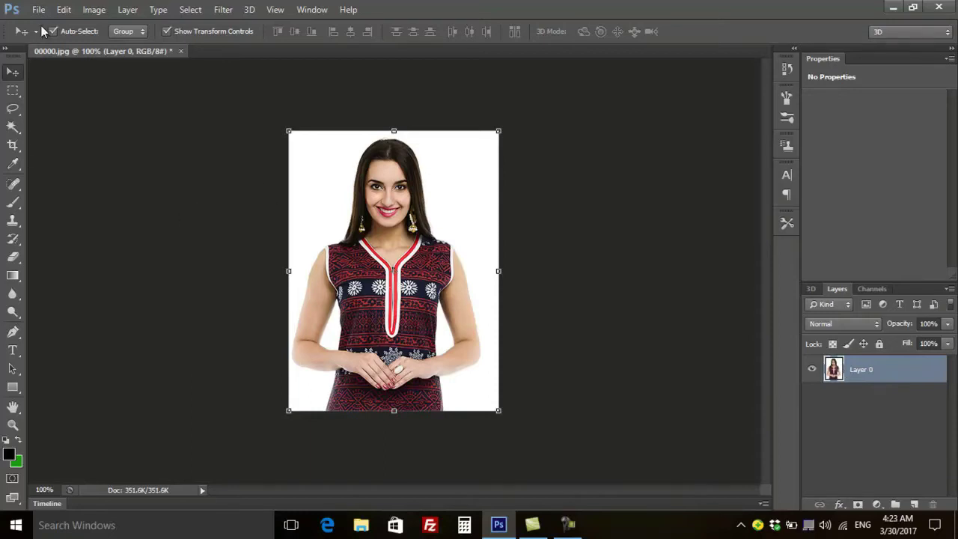
left_click(66, 9)
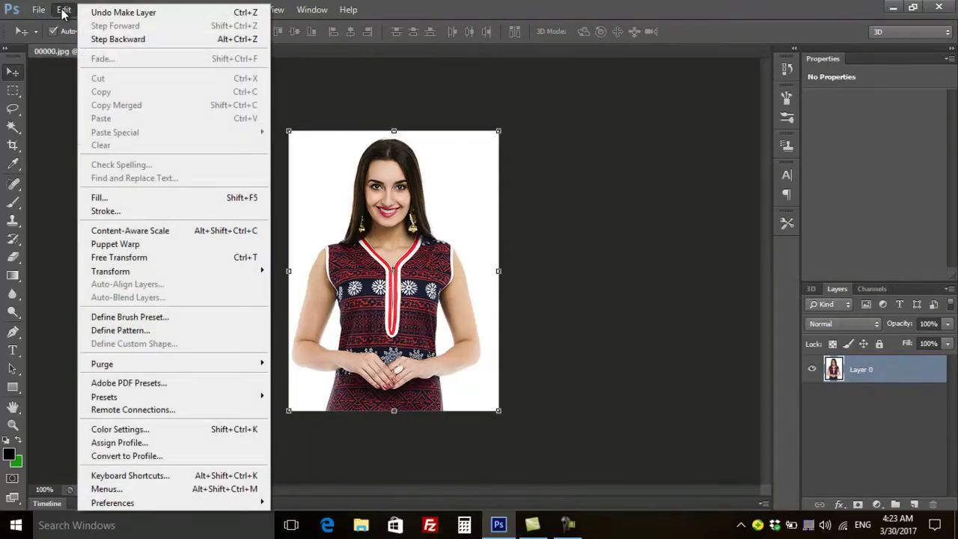
left_click(141, 215)
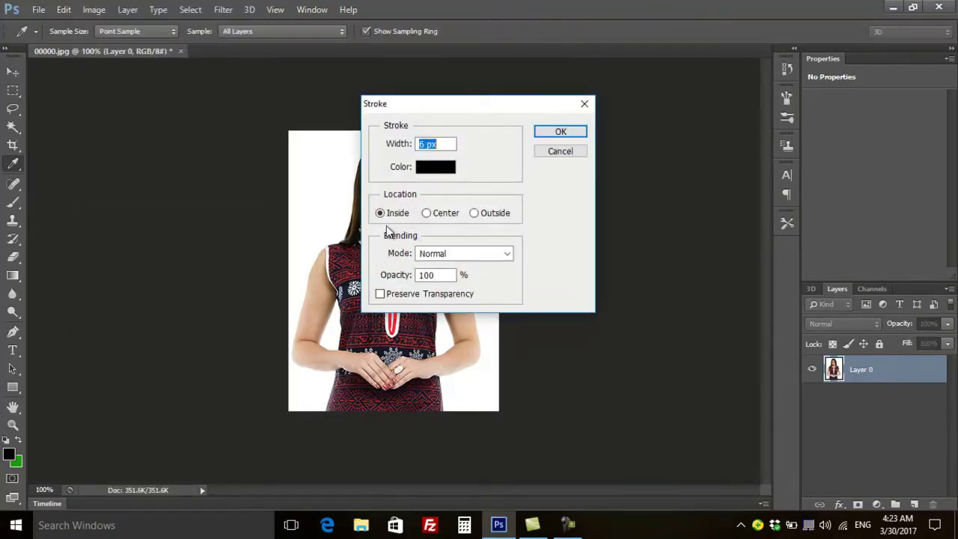
left_click(548, 135)
key("v")
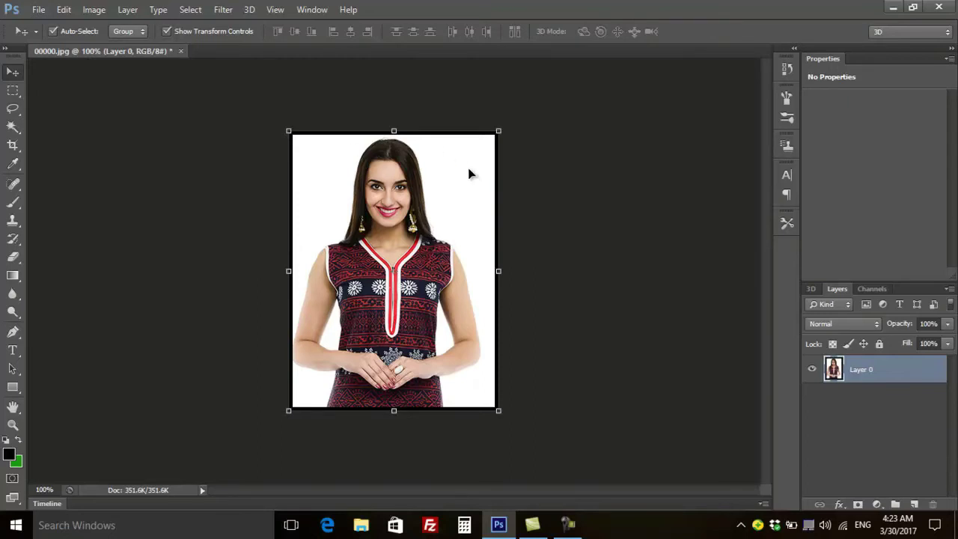
Step: Scale the bordered photo down and nudge it to centre within a transparent margin
left_click(499, 131)
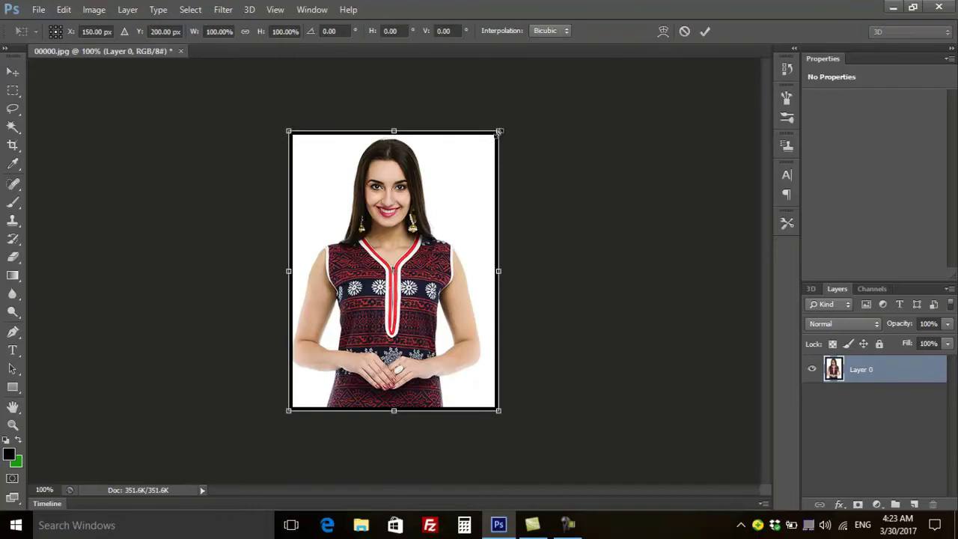
left_click_drag(494, 137, 483, 147)
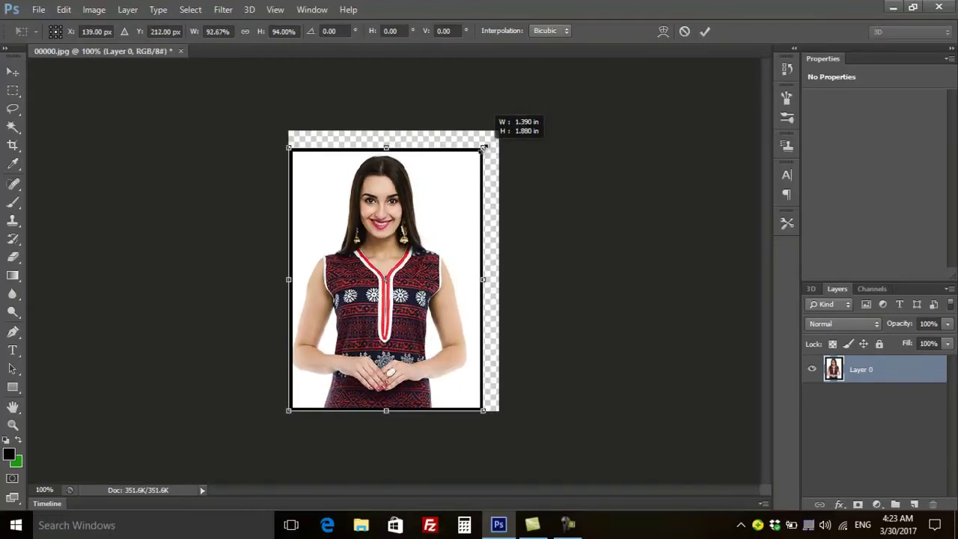
key("Return")
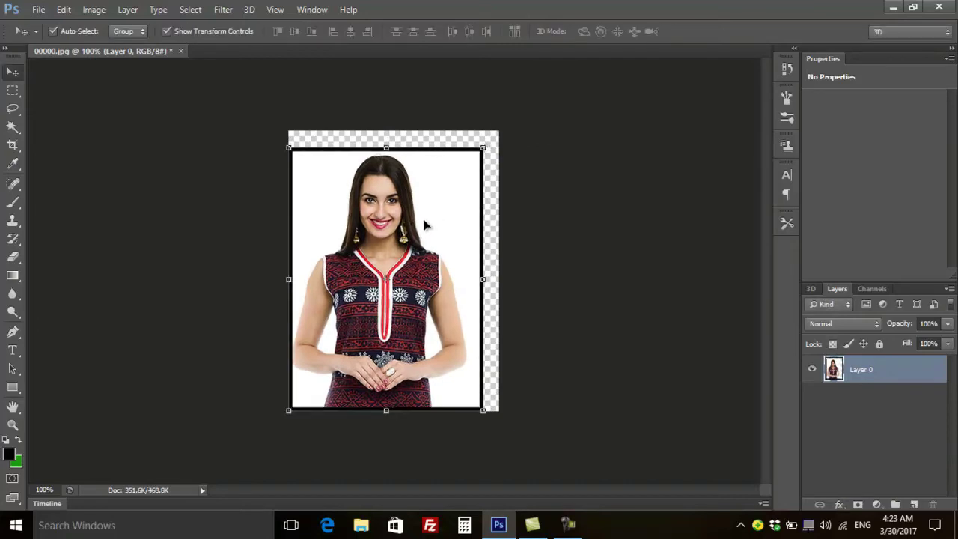
left_click(427, 220)
key("Right")
key("Right")
key("Right")
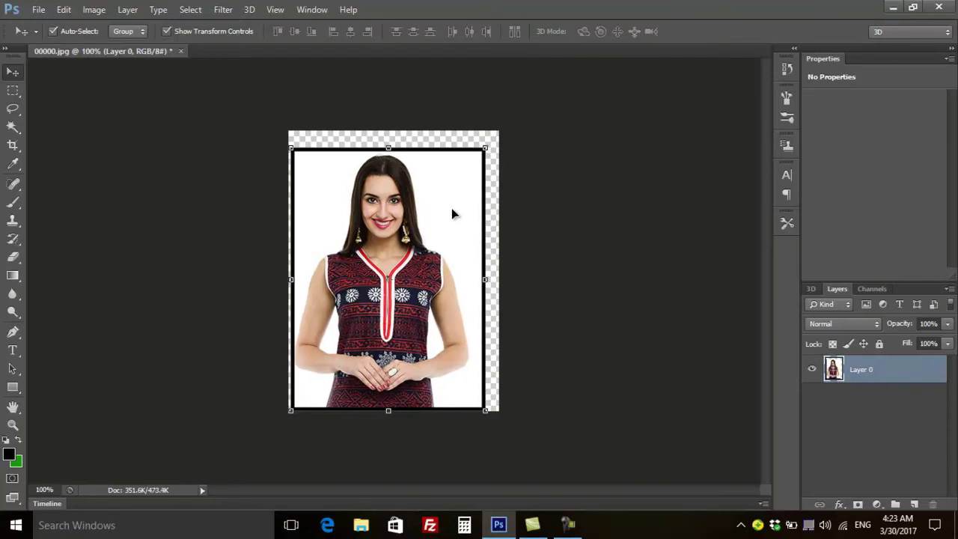
key("Right")
key("Right")
key("Up")
key("Up")
key("Up")
key("Up")
key("Up")
key("Up")
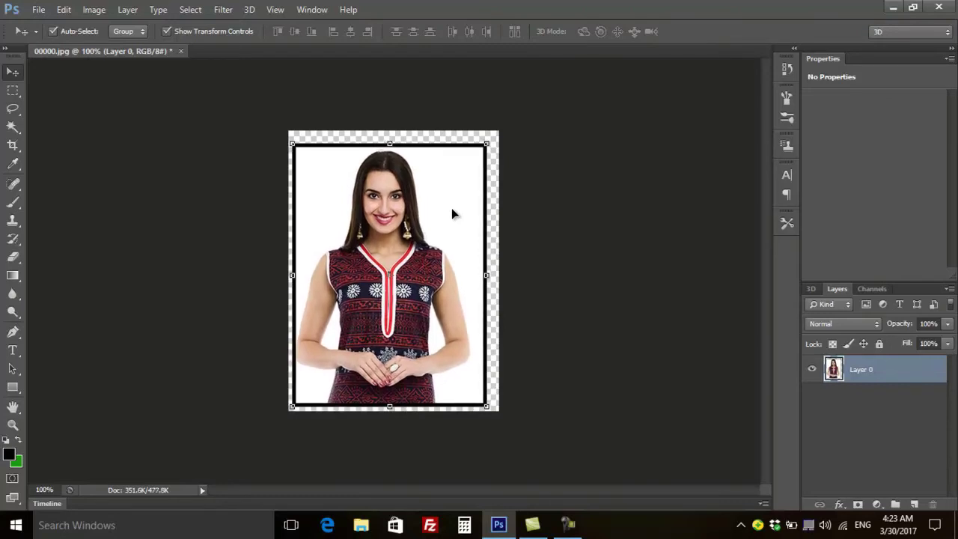
key("Up")
key("Up")
key("Up")
key("Up")
key("Up")
key("Up")
key("Up")
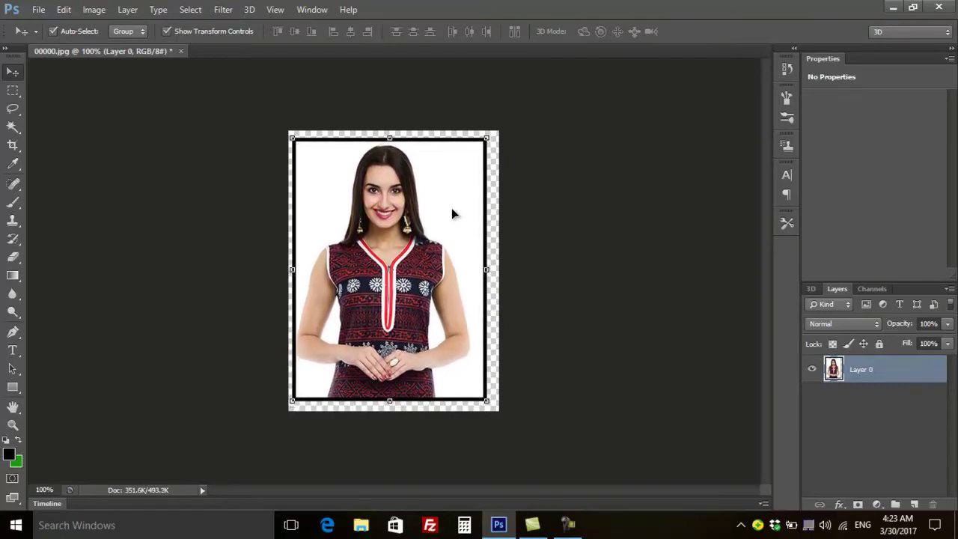
key("Right")
key("Right")
key("Right")
key("Right")
key("Right")
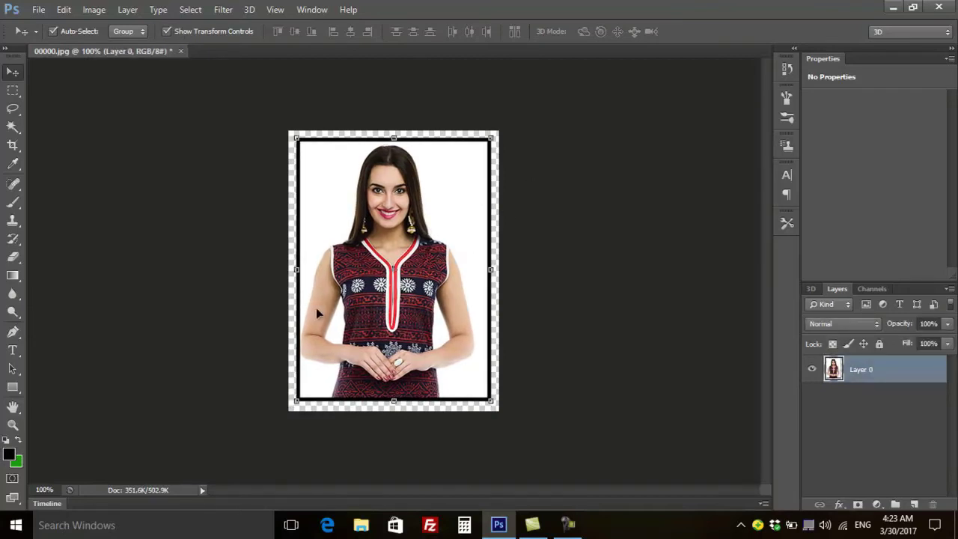
left_click(96, 86)
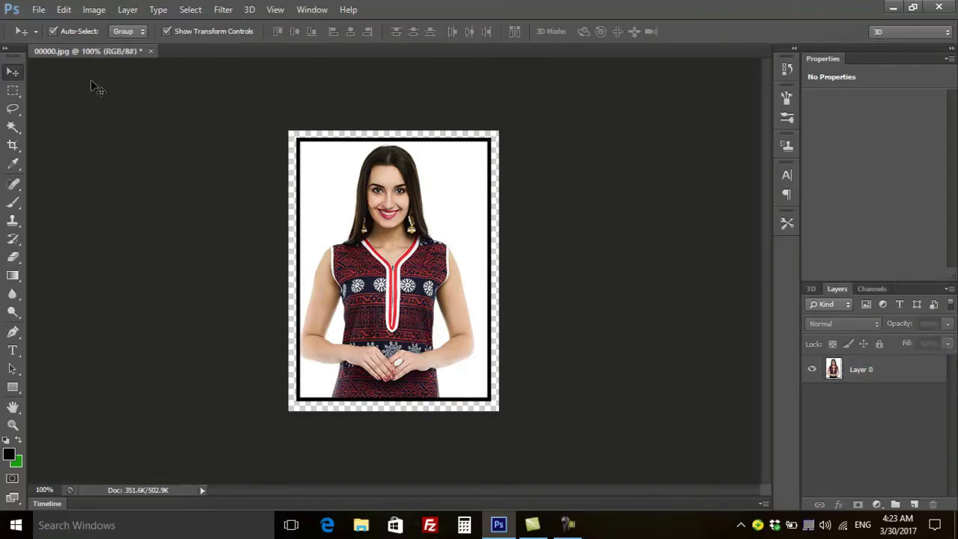
Step: Define the bordered photo with its margin as a pattern named 'passport'
left_click(63, 9)
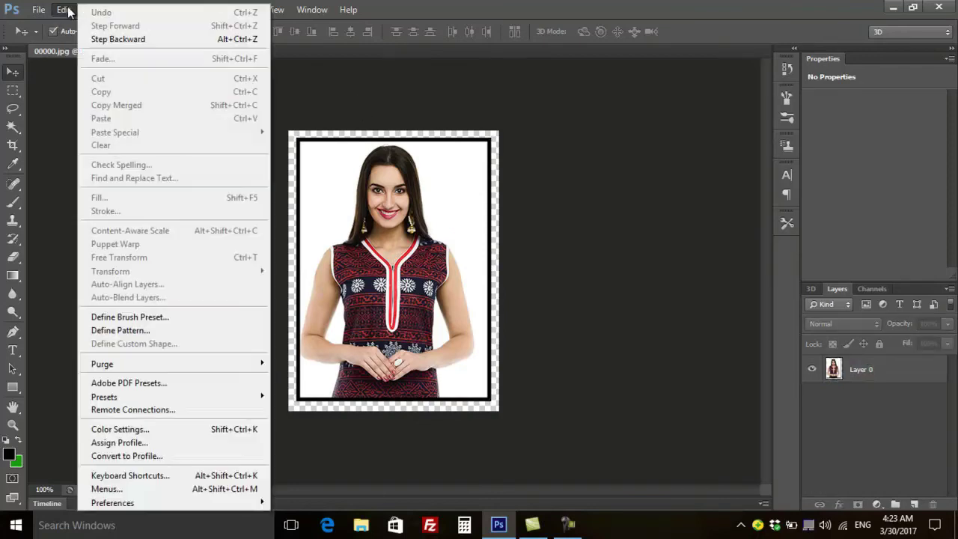
left_click(139, 332)
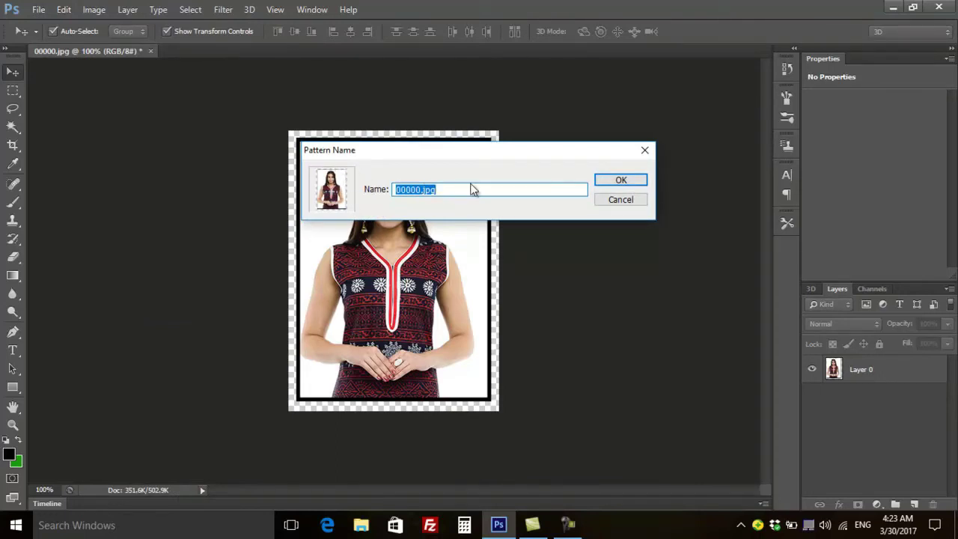
type("passport")
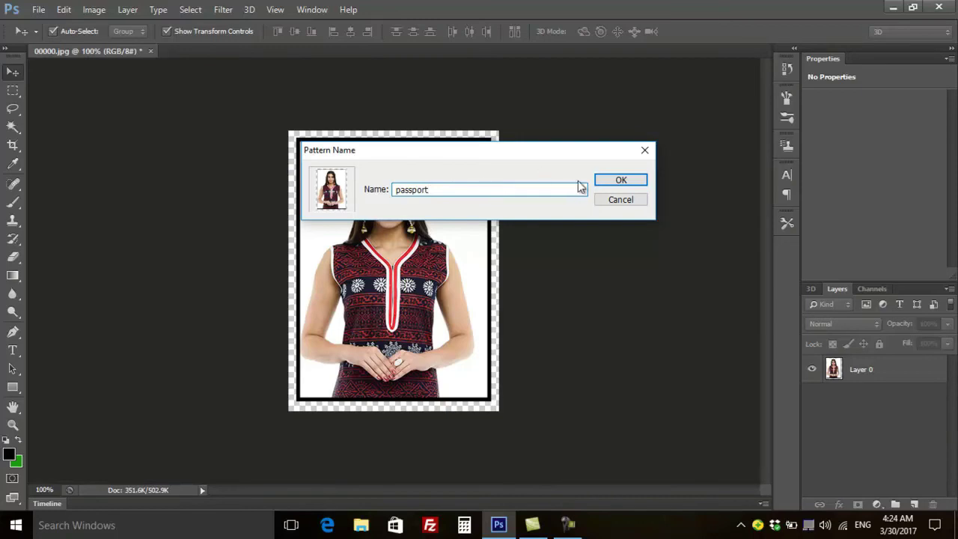
left_click(607, 185)
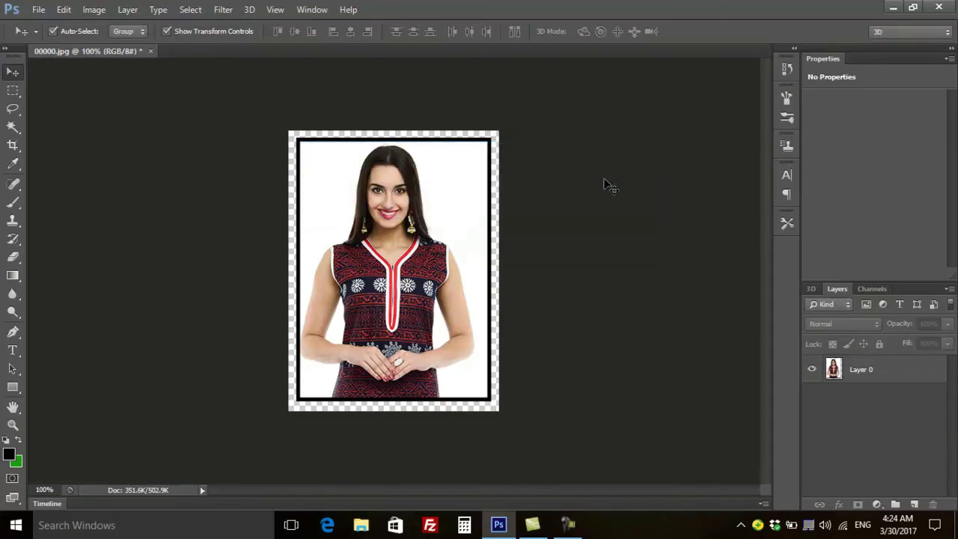
left_click(38, 9)
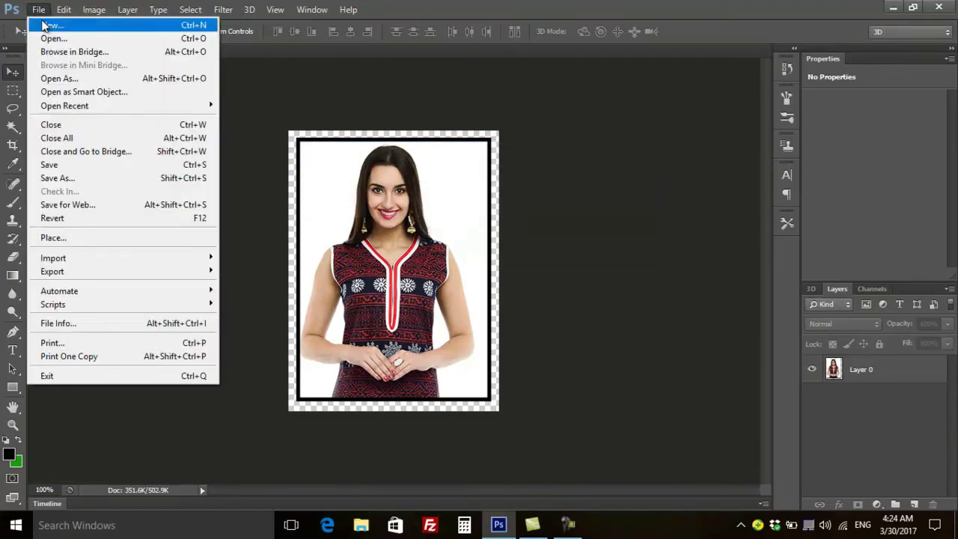
Step: Create a white 6 × 4 in document at 200 px/inch
left_click(41, 23)
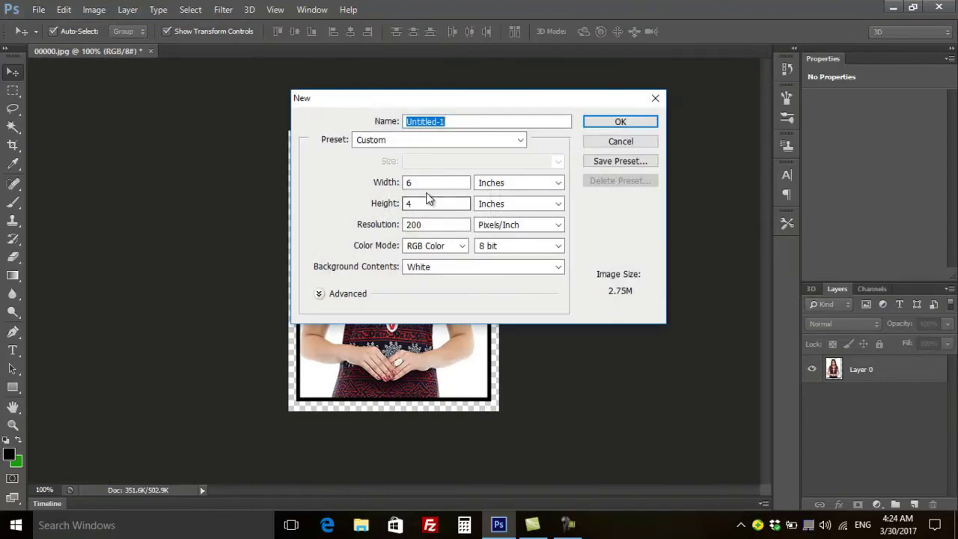
double_click(436, 183)
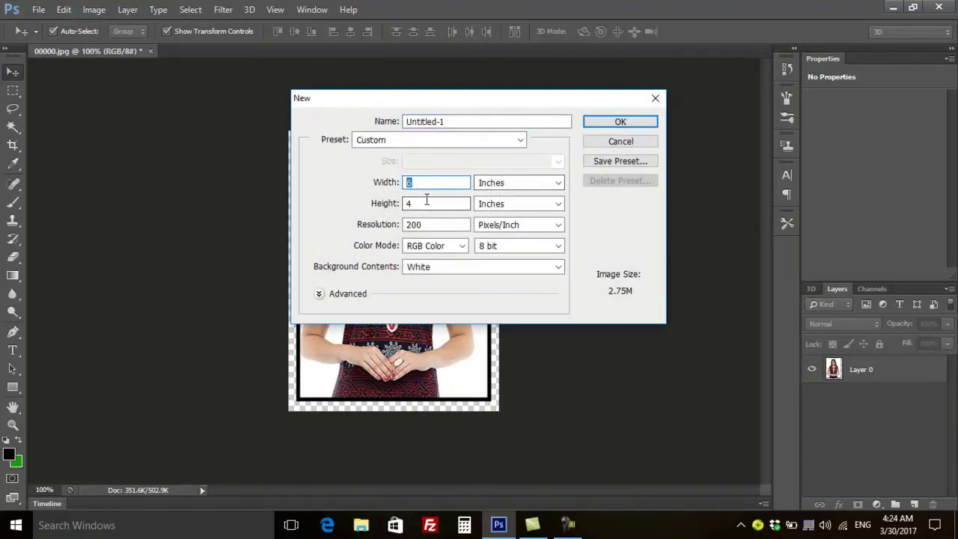
key("Tab")
key("Tab")
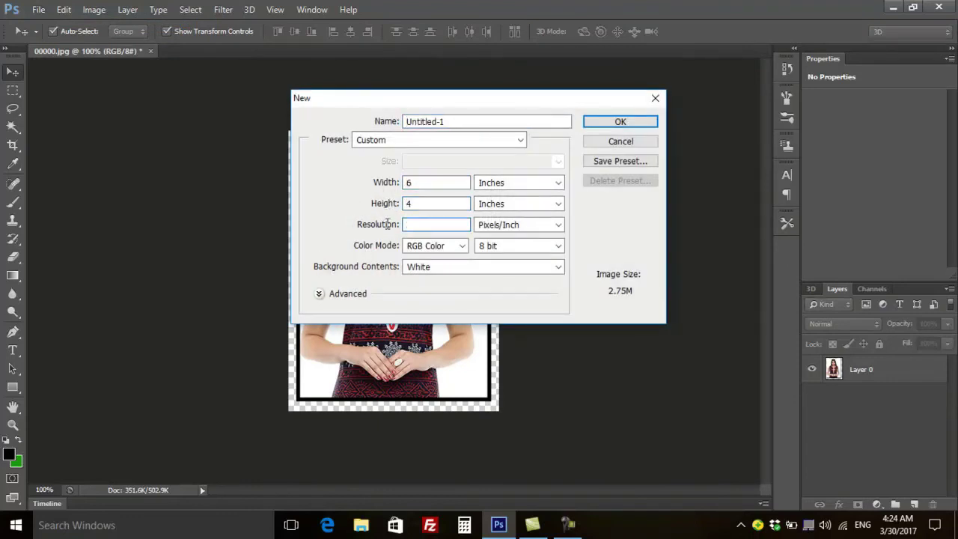
left_click(612, 125)
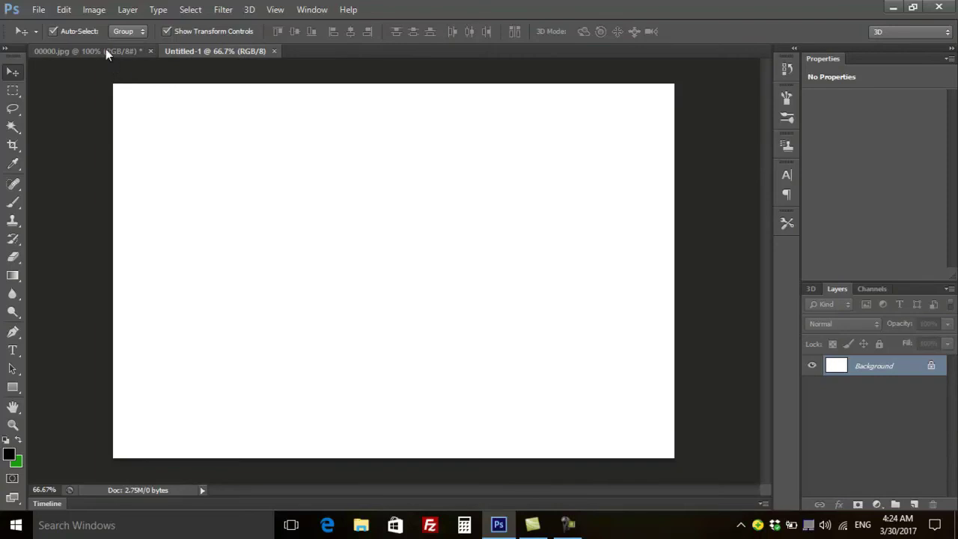
Step: Fill Untitled-1 with the passport pattern, tiling two rows of four portraits
left_click(61, 10)
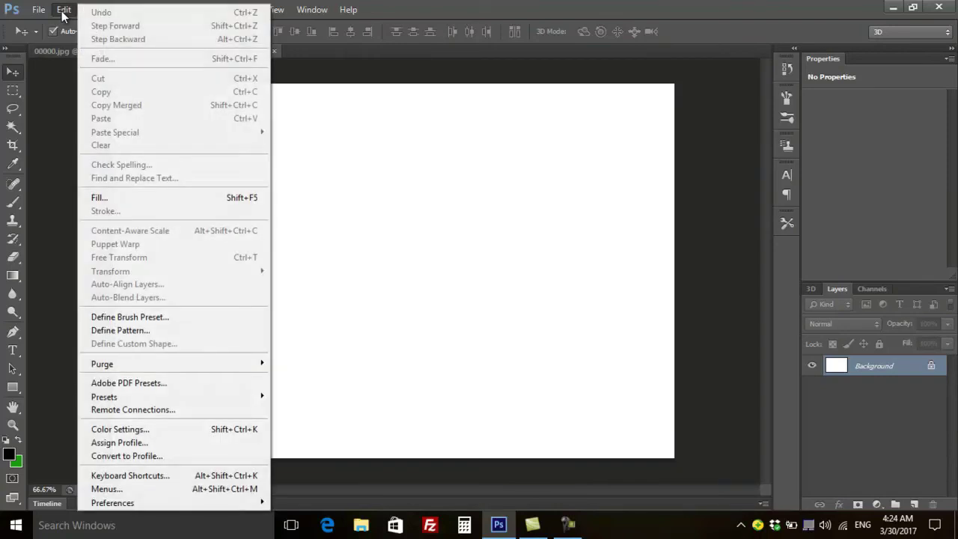
left_click(123, 199)
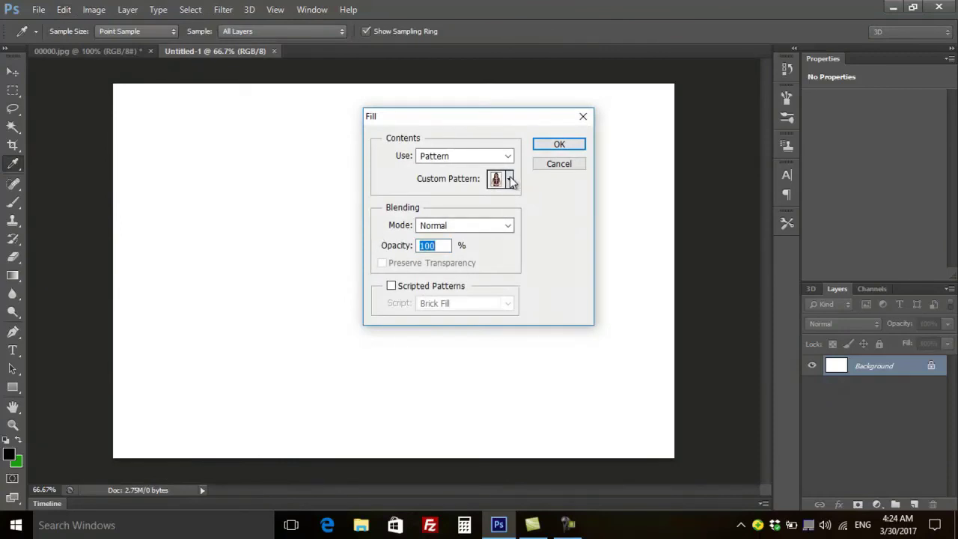
left_click(510, 180)
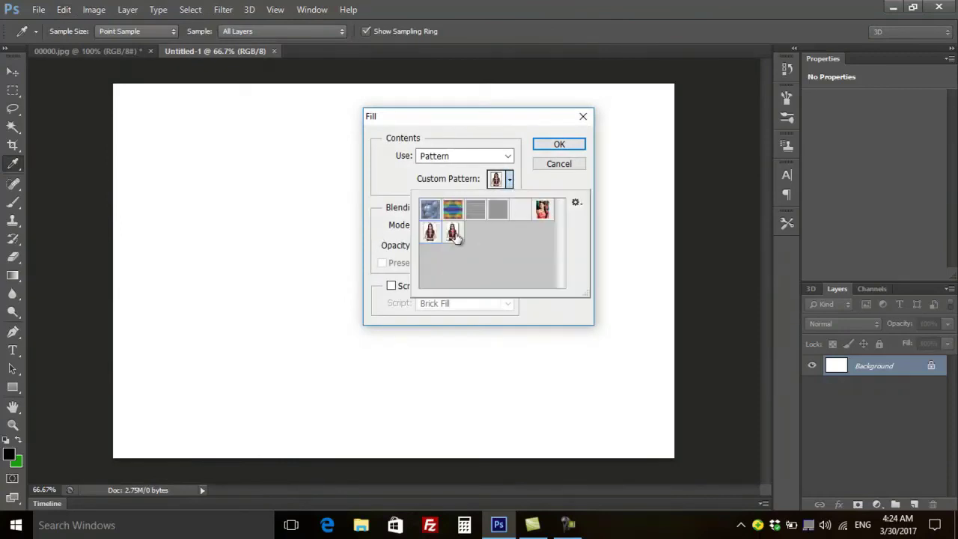
left_click(530, 133)
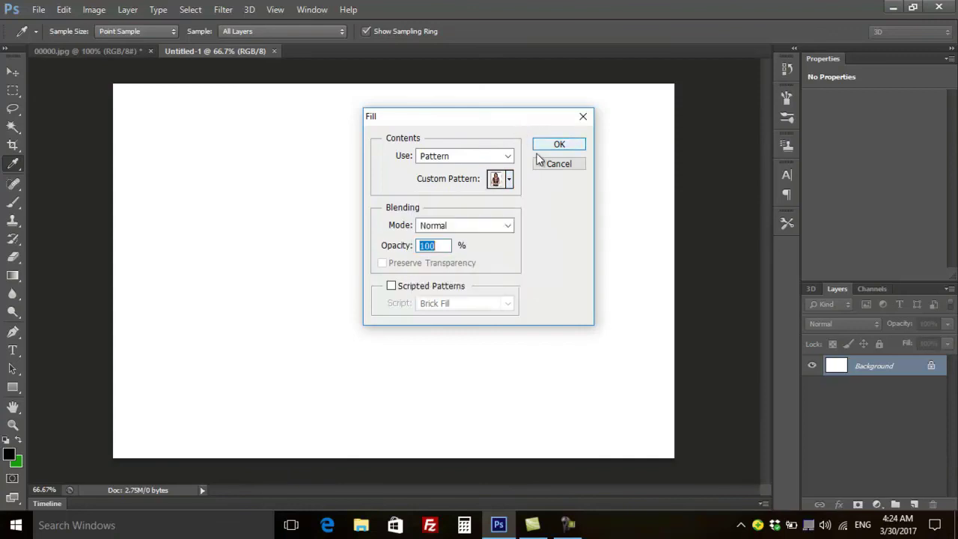
left_click(548, 148)
key("v")
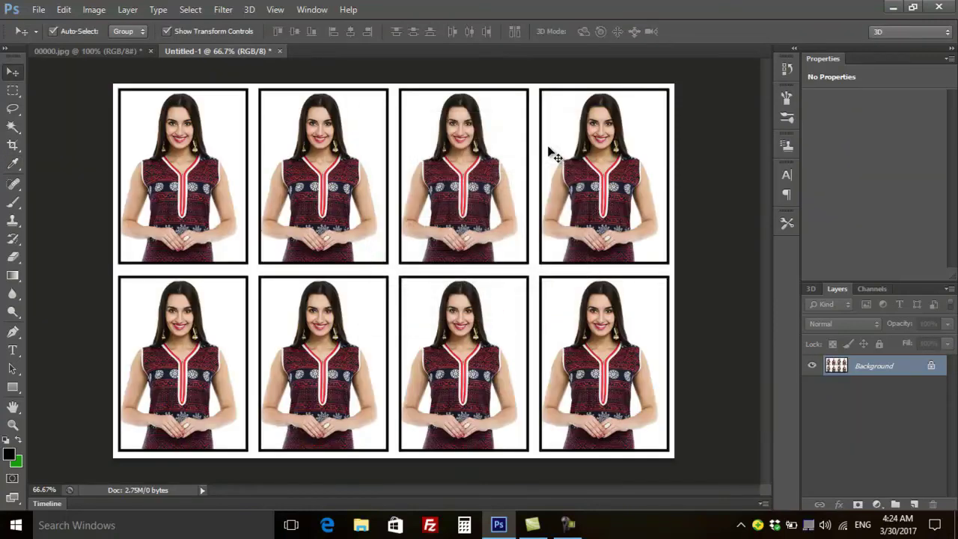